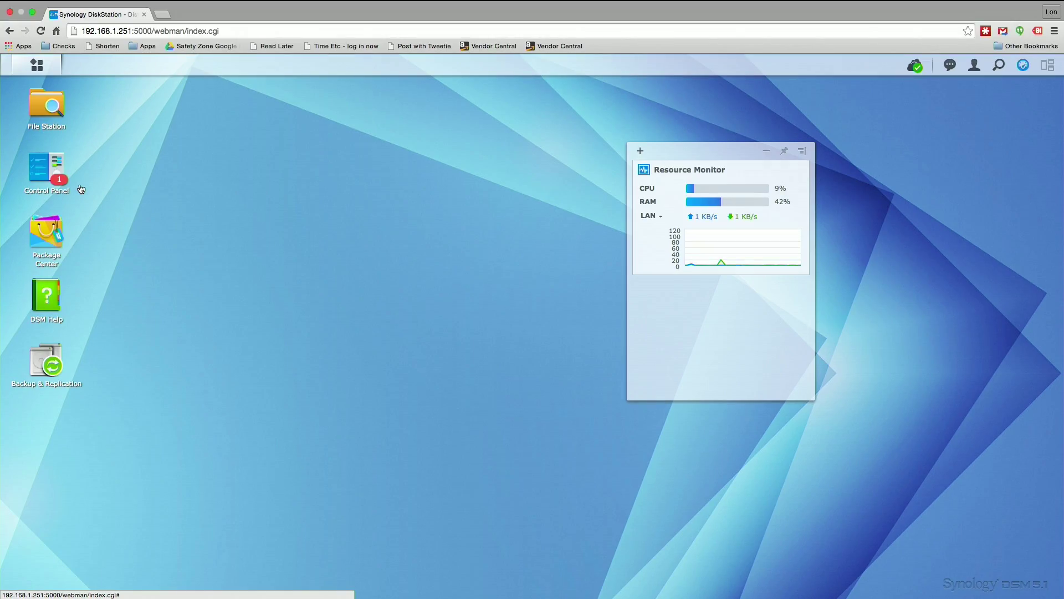
Go to Control Panel's Update & Restore page to get DSM 5.1-5022 Update 4.
{"action": "left_click", "coordinate": [49, 173]}
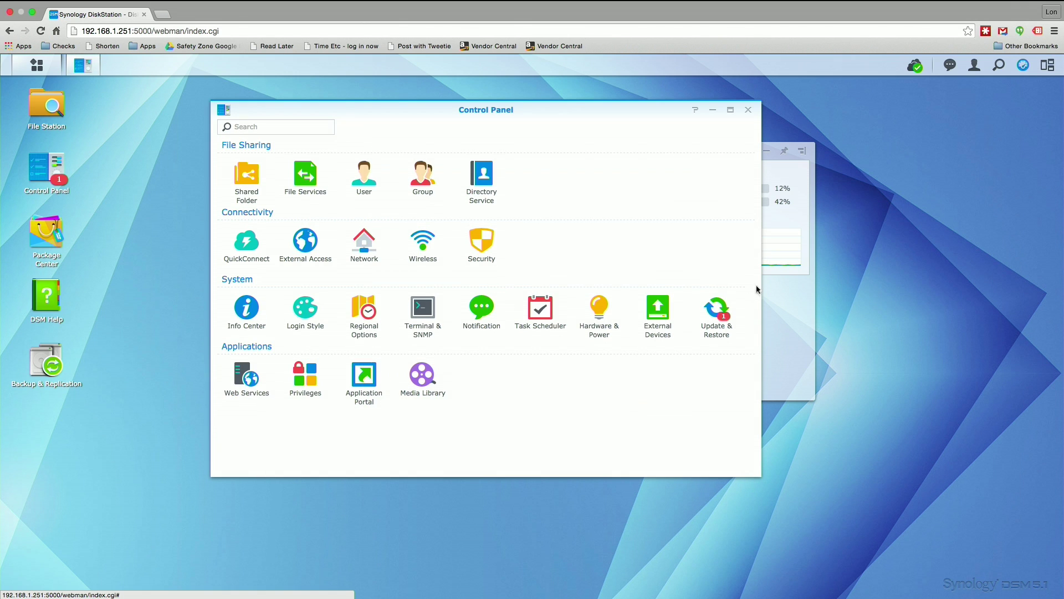
{"action": "left_click", "coordinate": [725, 320]}
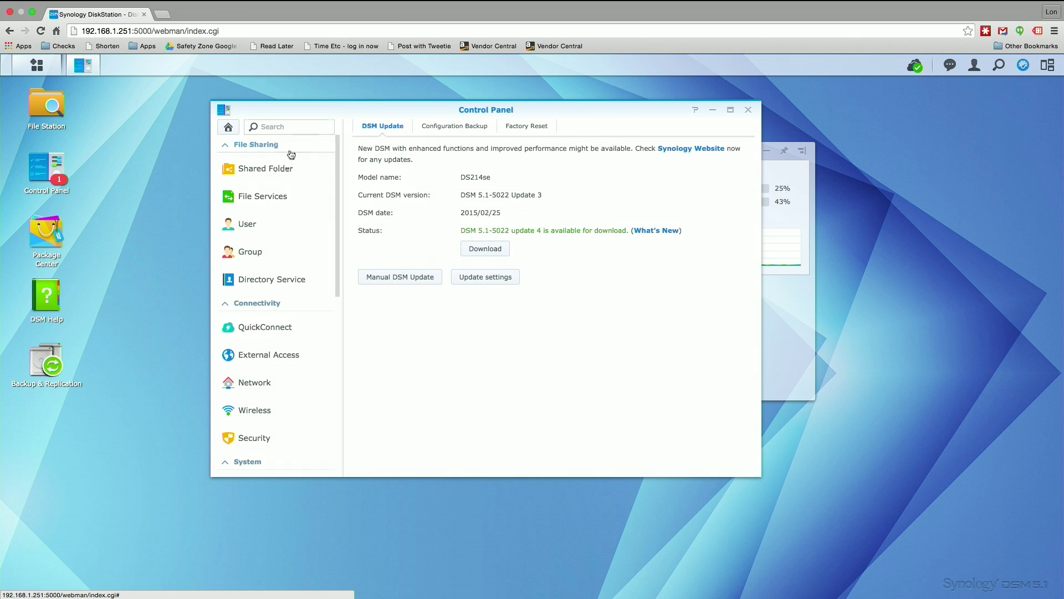
{"action": "scroll", "coordinate": [289, 282], "scroll_direction": "down", "scroll_amount": 6}
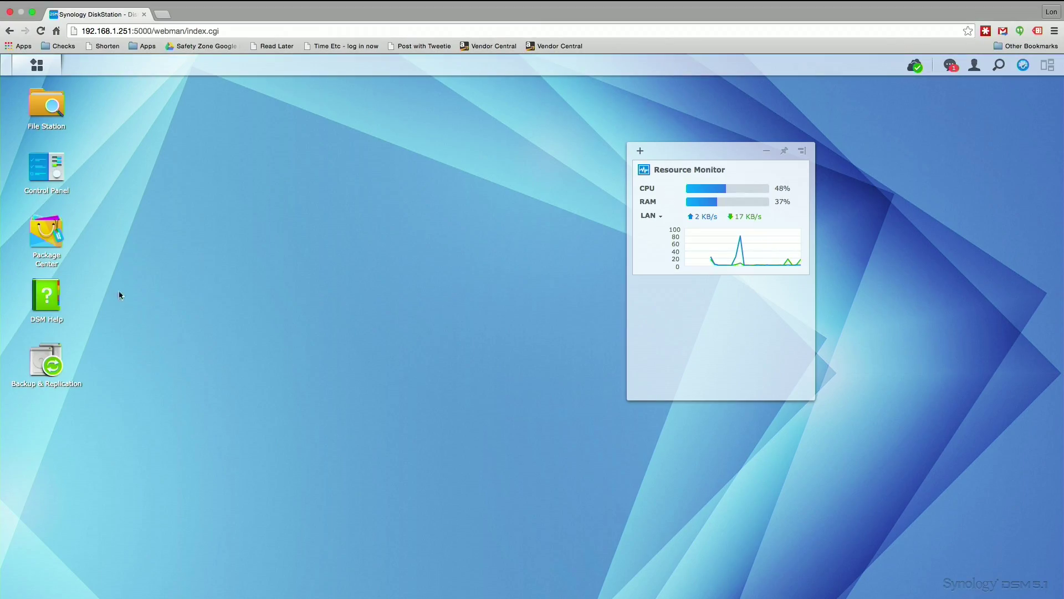
Back up the DS214se's system configuration to a .dss file from the Configuration Backup tab.
{"action": "left_click", "coordinate": [44, 175]}
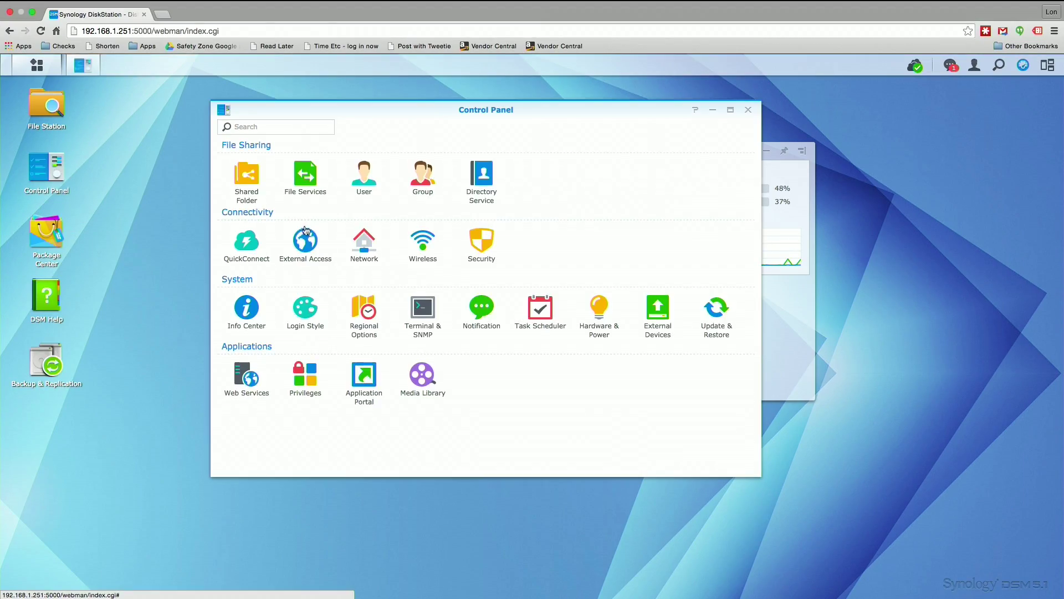
{"action": "left_click", "coordinate": [717, 308]}
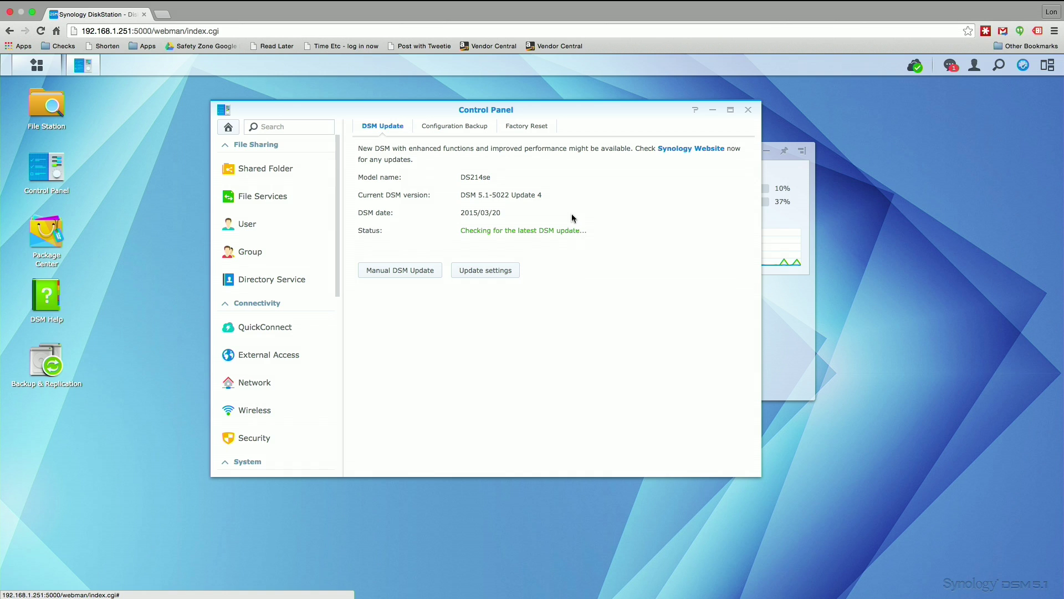
{"action": "left_click", "coordinate": [467, 130]}
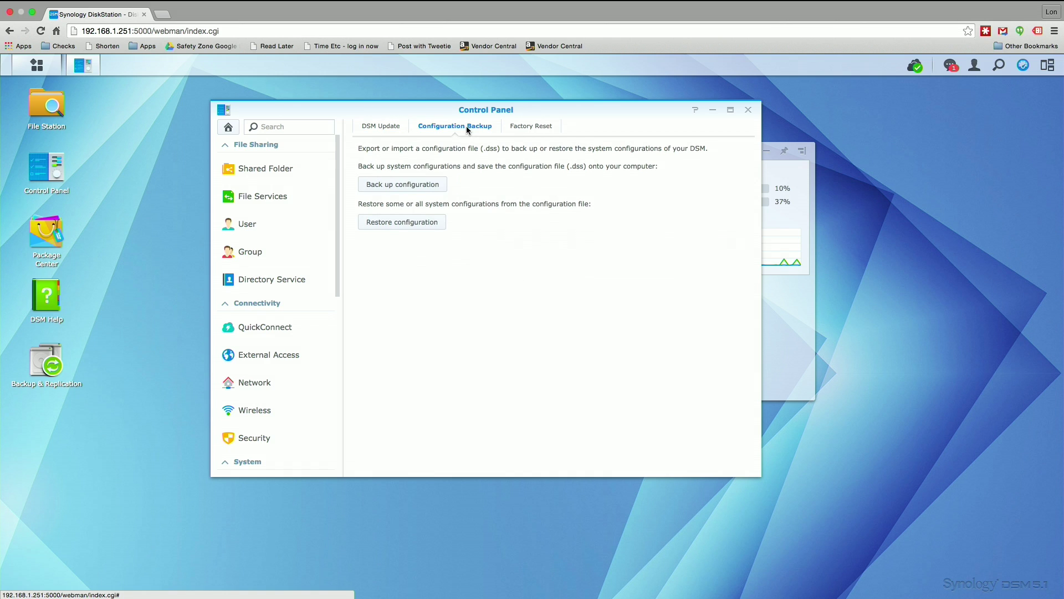
{"action": "left_click", "coordinate": [419, 186]}
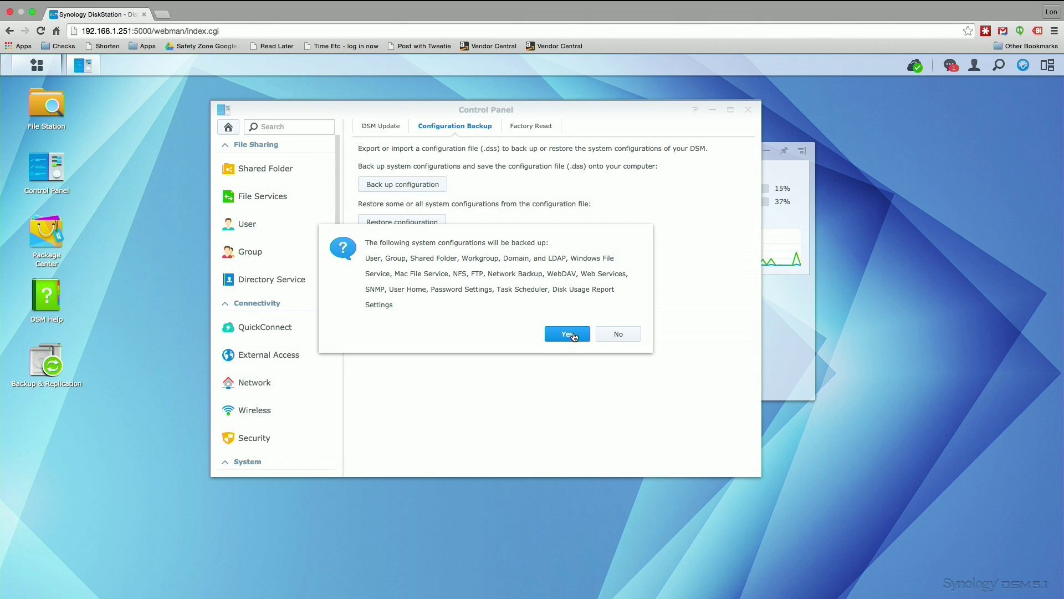
{"action": "left_click", "coordinate": [567, 334]}
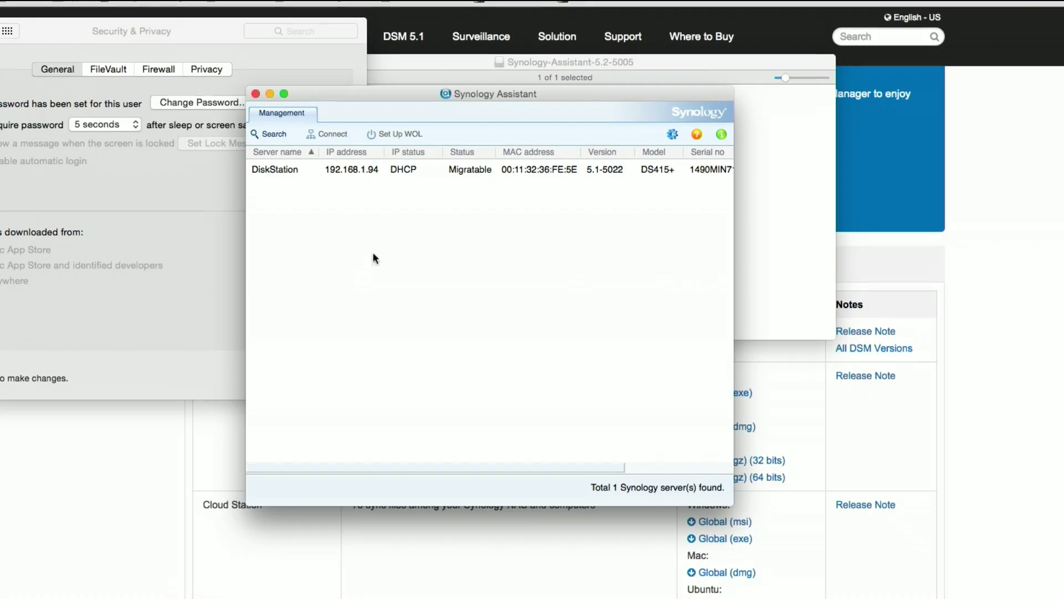
Connect to the migratable DS415+ at 192.168.1.94 through its right-click Connect option.
{"action": "left_click", "coordinate": [408, 170]}
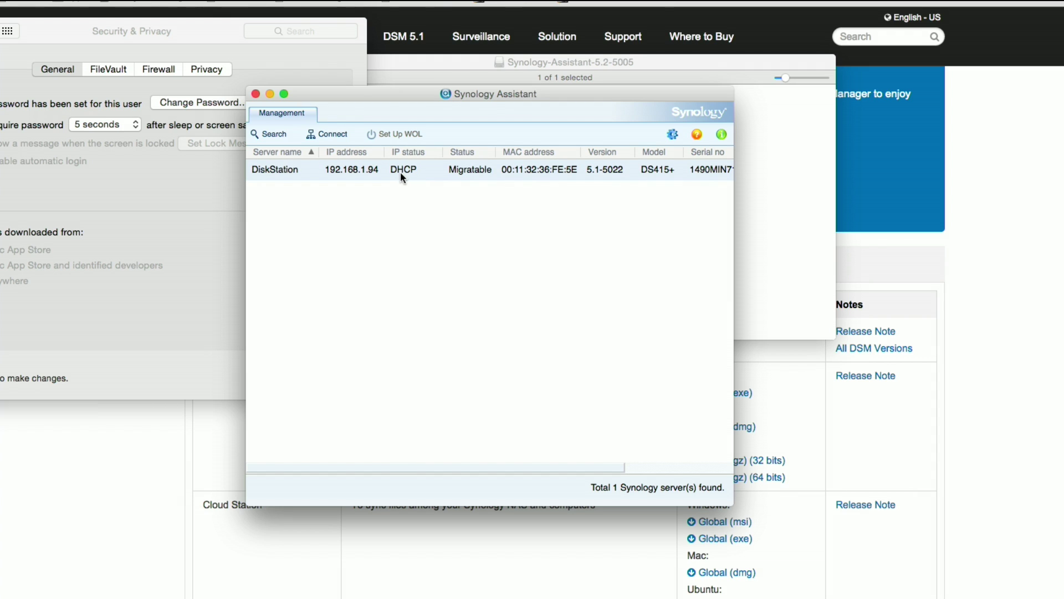
{"action": "right_click", "coordinate": [401, 173]}
{"action": "left_click", "coordinate": [371, 200]}
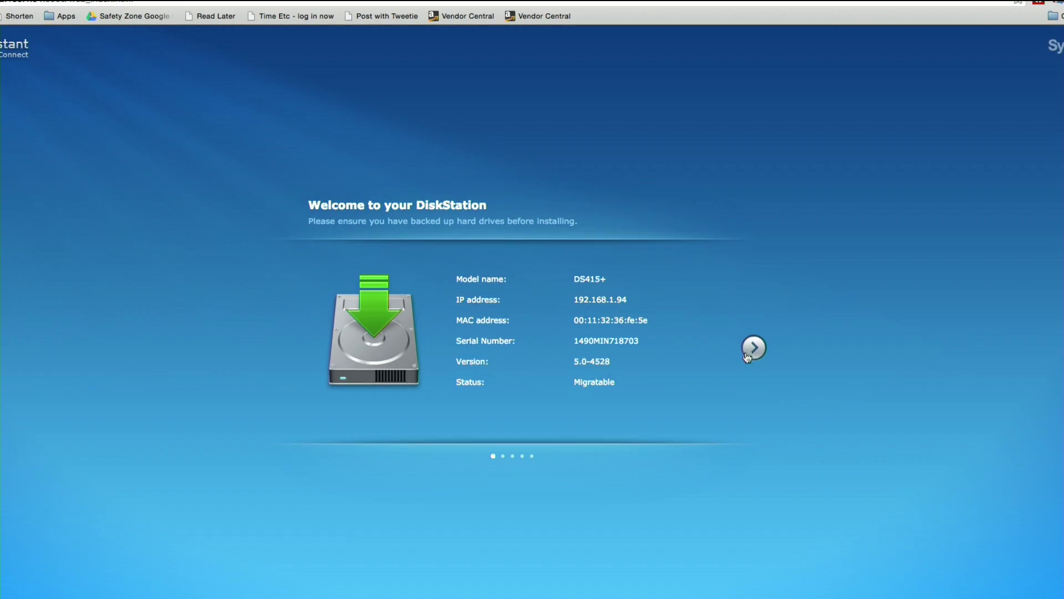
Continue past Welcome, keeping Migration and 'Download and install the latest DSM'.
{"action": "left_click", "coordinate": [743, 349]}
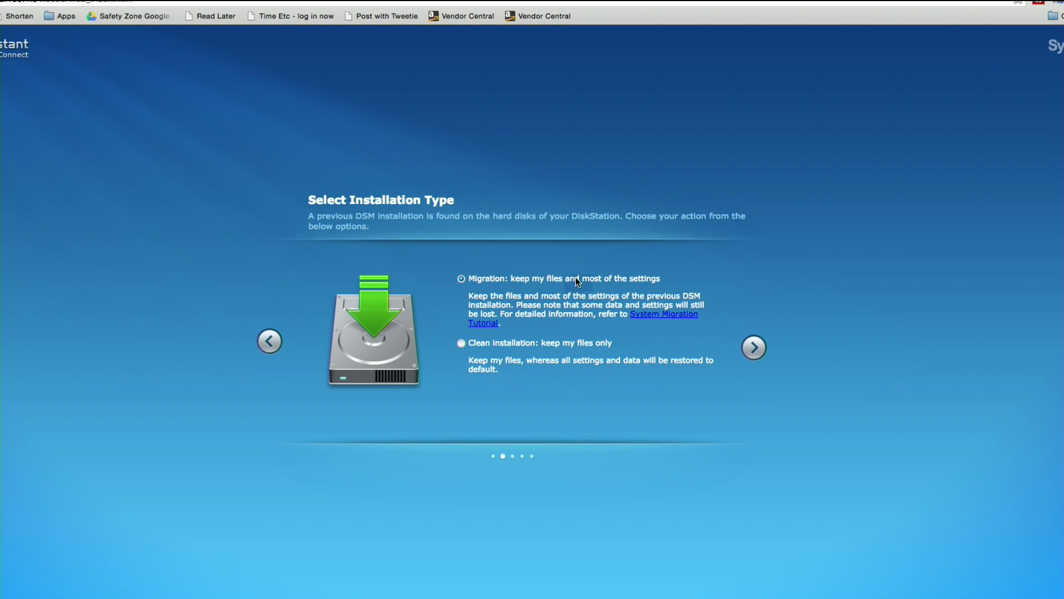
{"action": "left_click", "coordinate": [753, 350]}
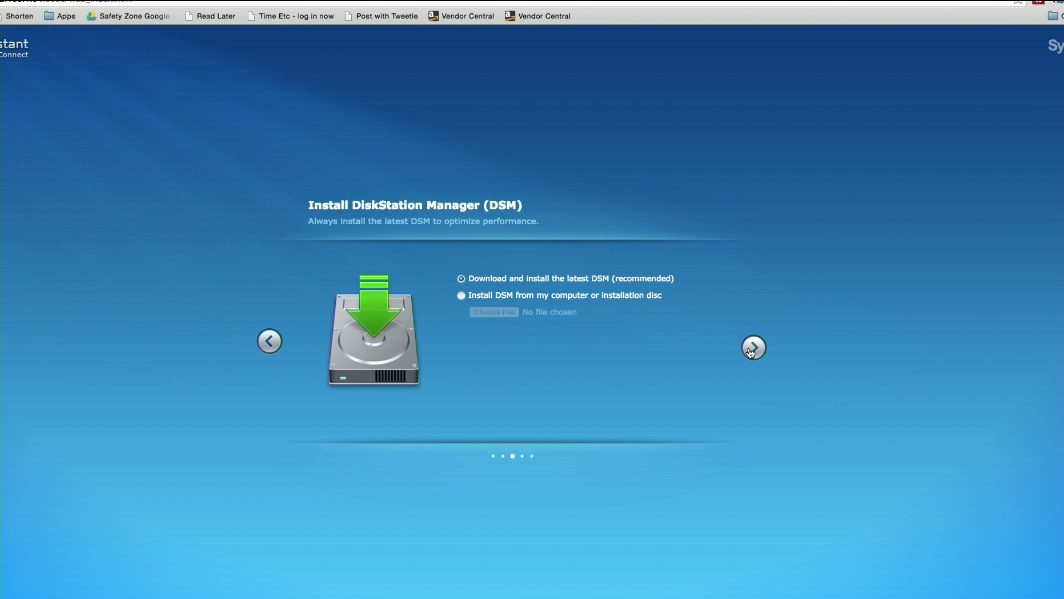
{"action": "left_click", "coordinate": [753, 349]}
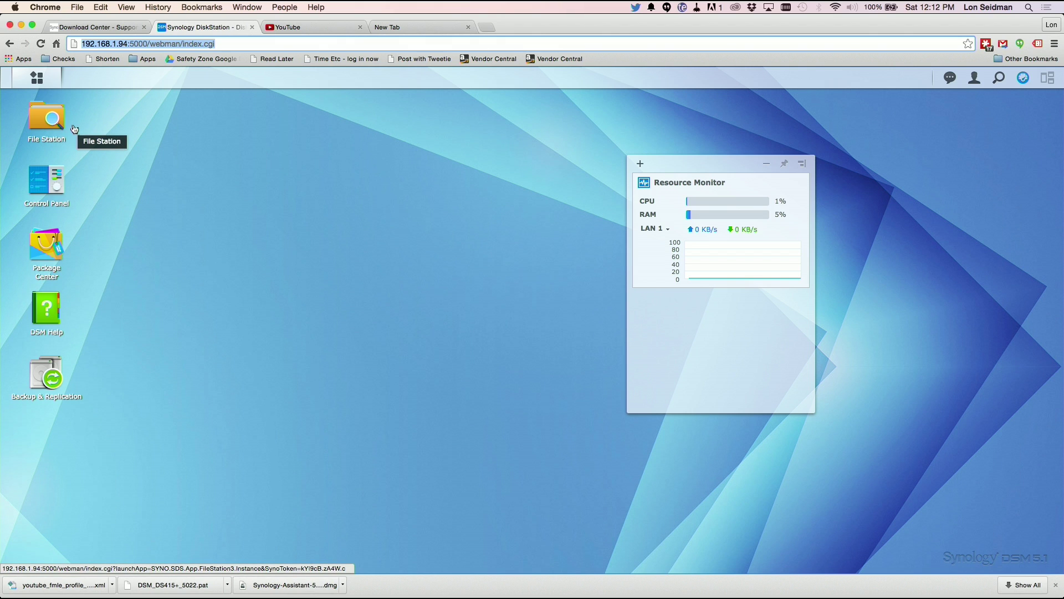
{"action": "left_click", "coordinate": [49, 126]}
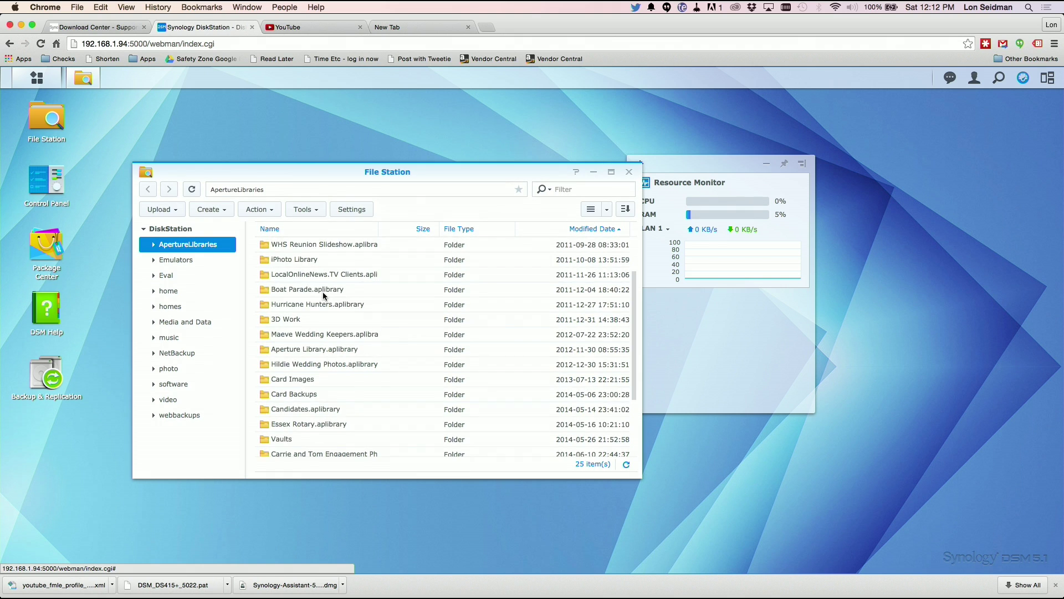
{"action": "scroll", "coordinate": [324, 295], "scroll_direction": "down", "scroll_amount": 5}
{"action": "scroll", "coordinate": [324, 295], "scroll_direction": "up", "scroll_amount": 5}
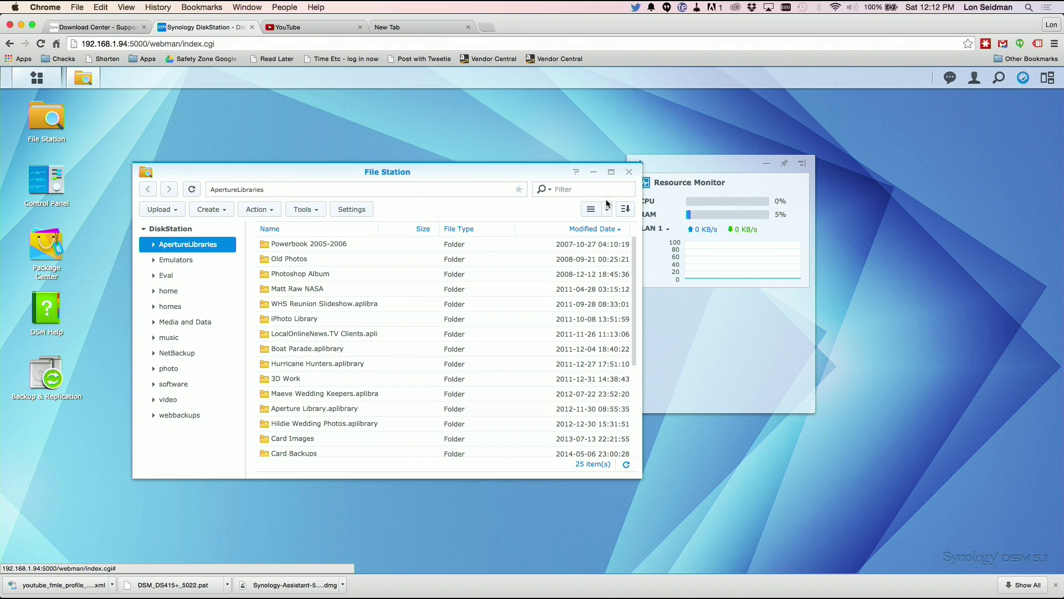
{"action": "left_click", "coordinate": [631, 173]}
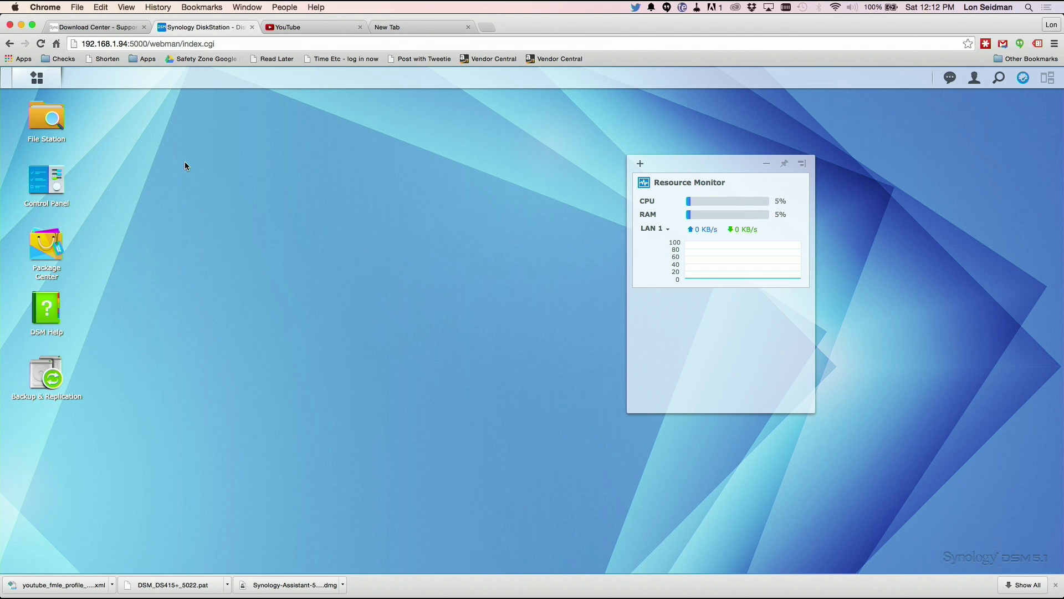
{"action": "left_click", "coordinate": [49, 118]}
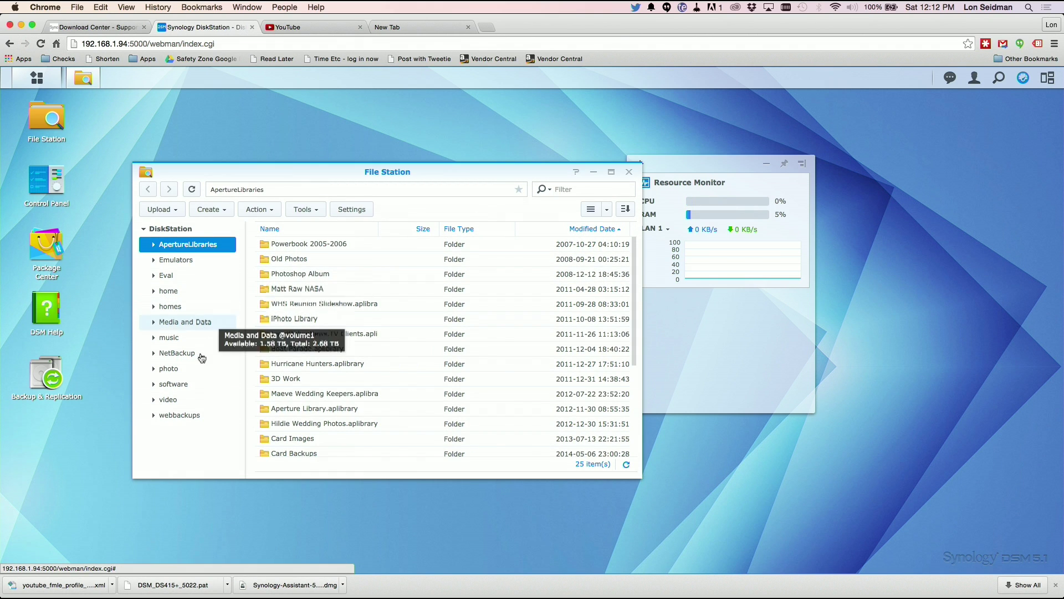
{"action": "left_click", "coordinate": [630, 174]}
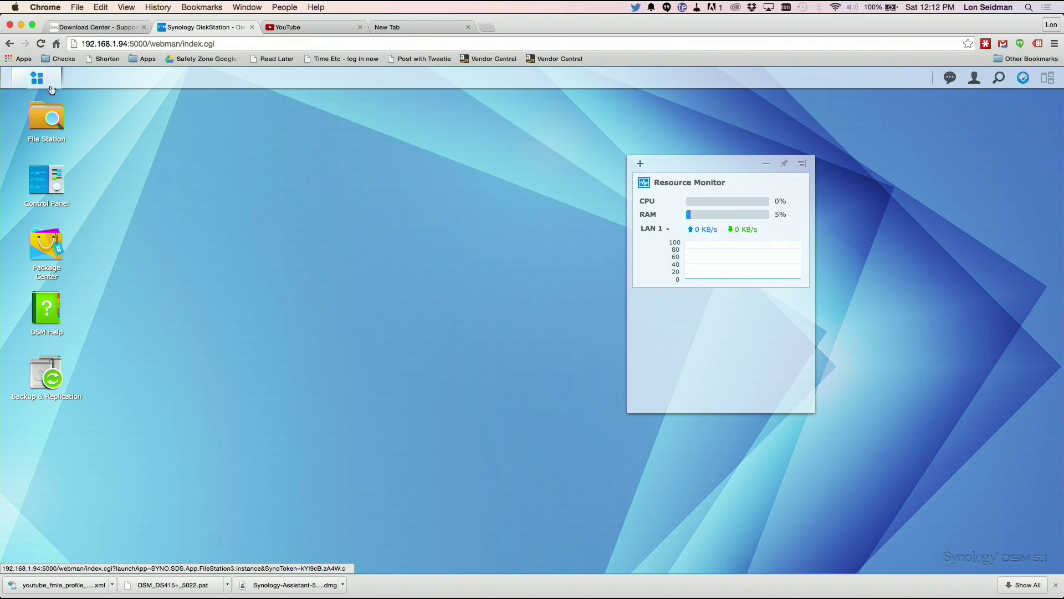
{"action": "left_click", "coordinate": [48, 83]}
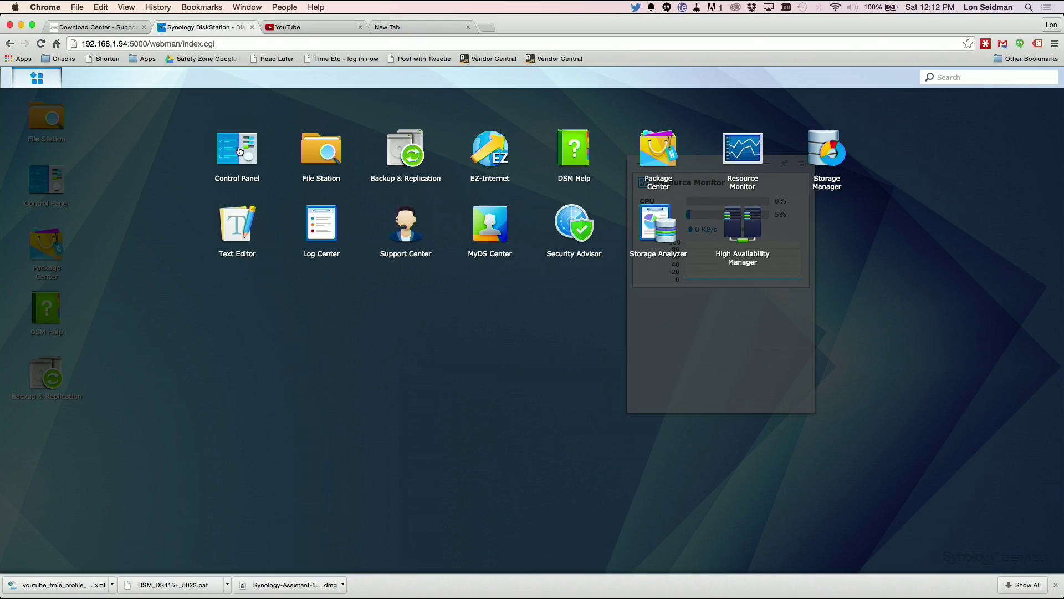
Load the DiskStation_20150328.dss backup file for configuration restore.
{"action": "left_click", "coordinate": [239, 150]}
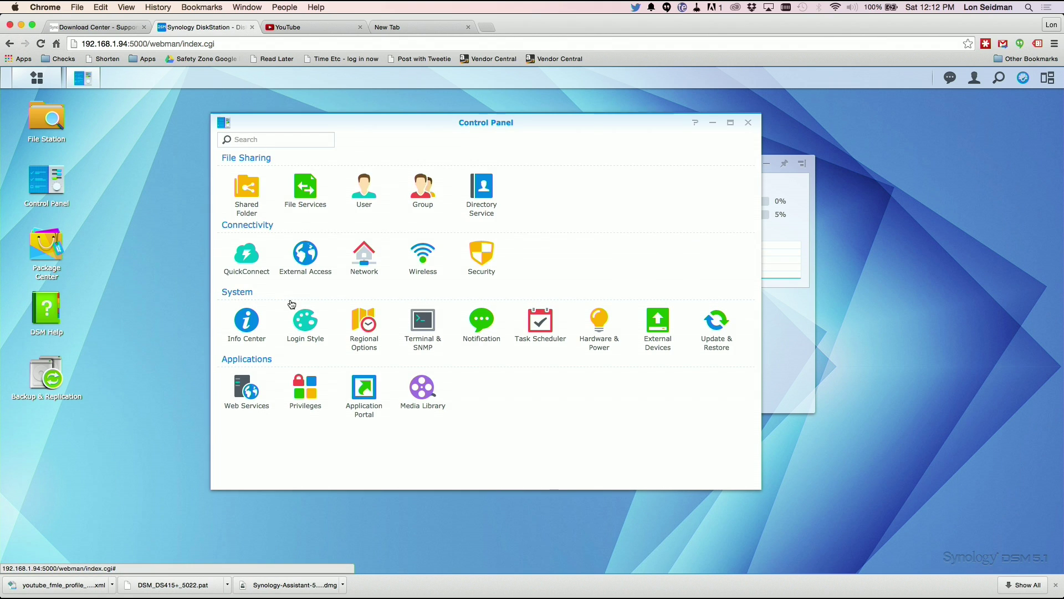
{"action": "left_click", "coordinate": [716, 331]}
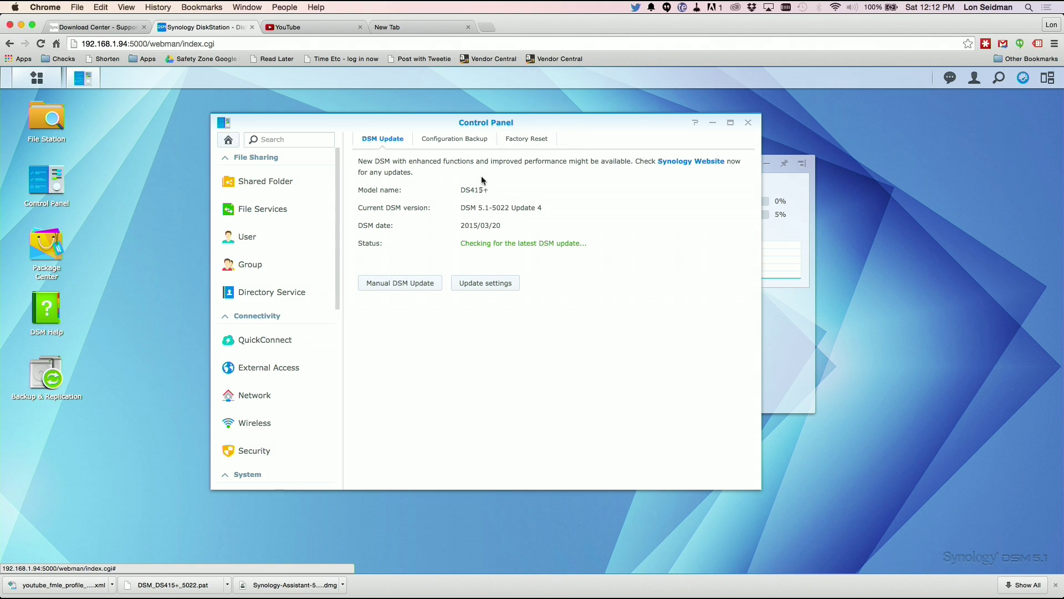
{"action": "left_click", "coordinate": [461, 143]}
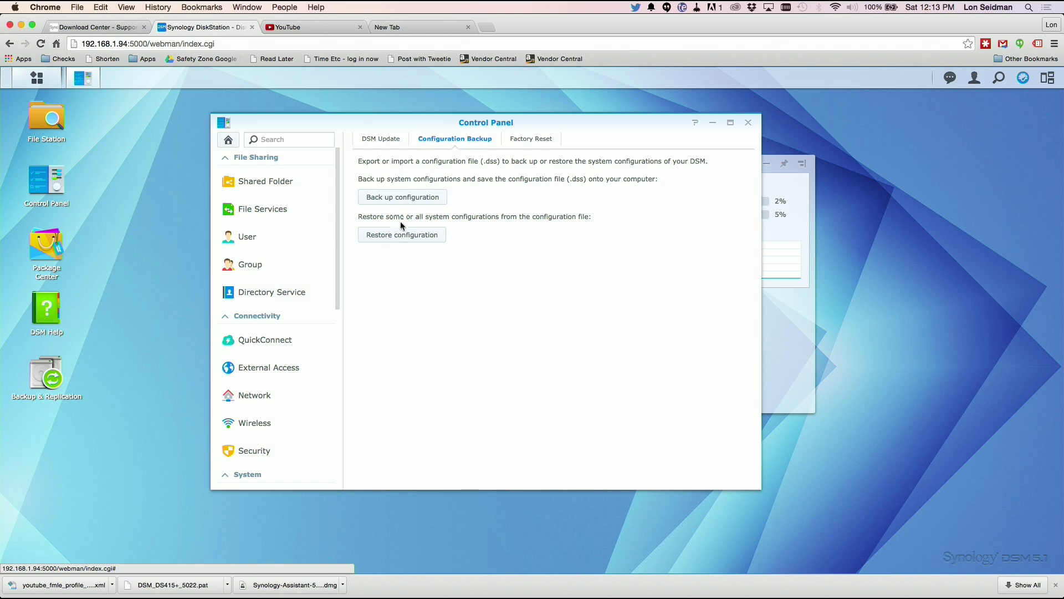
{"action": "left_click", "coordinate": [404, 238]}
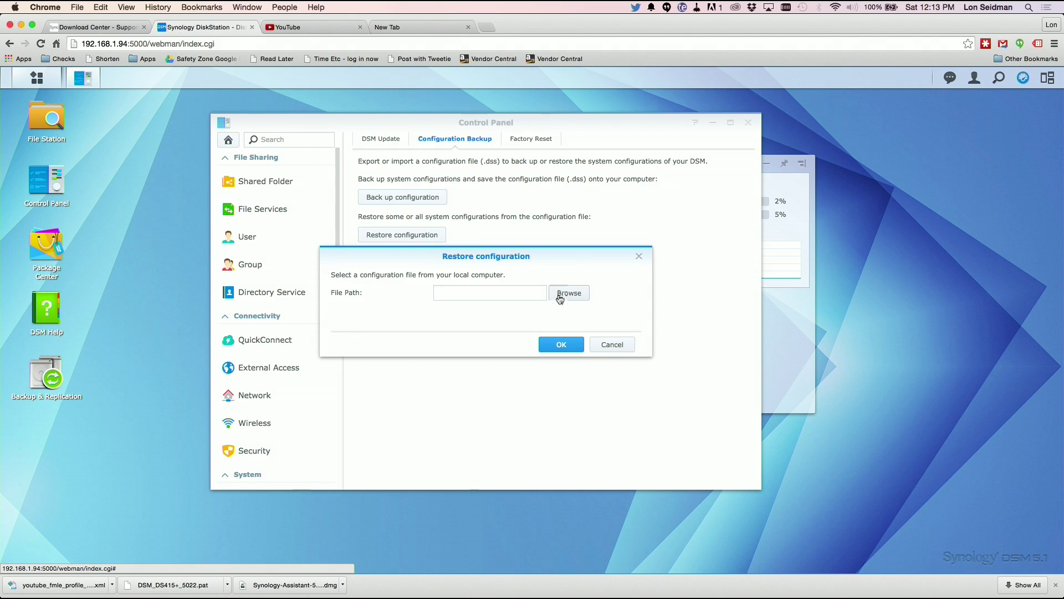
{"action": "left_click", "coordinate": [454, 288]}
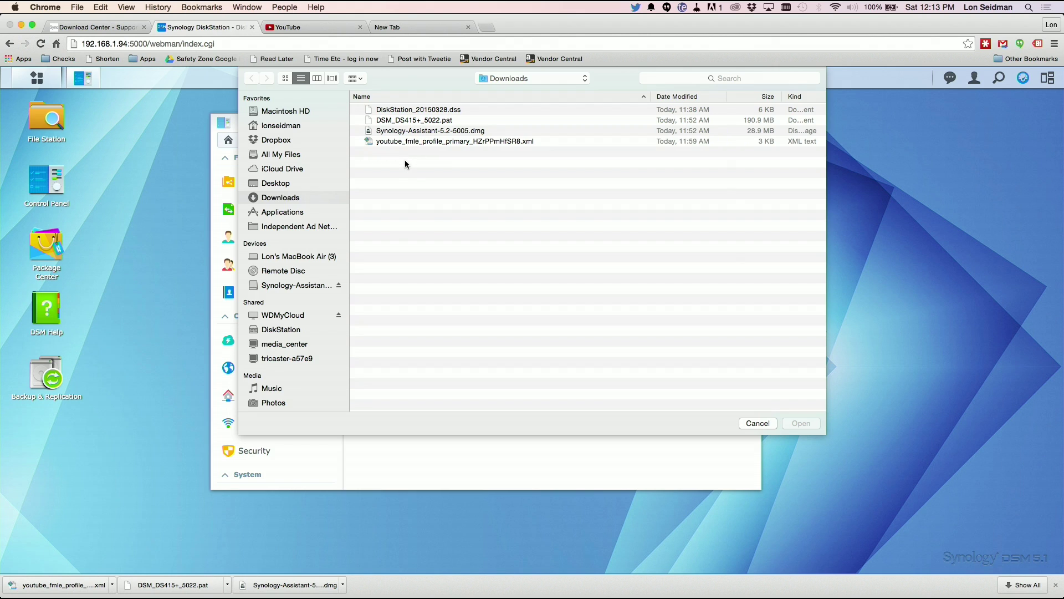
{"action": "left_click", "coordinate": [422, 111]}
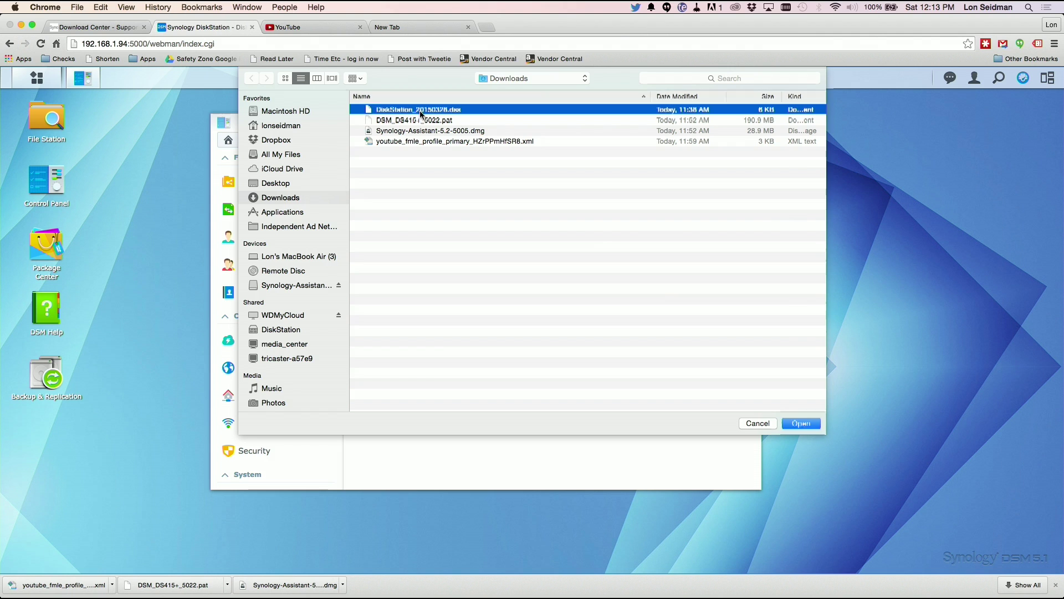
{"action": "left_click", "coordinate": [799, 424]}
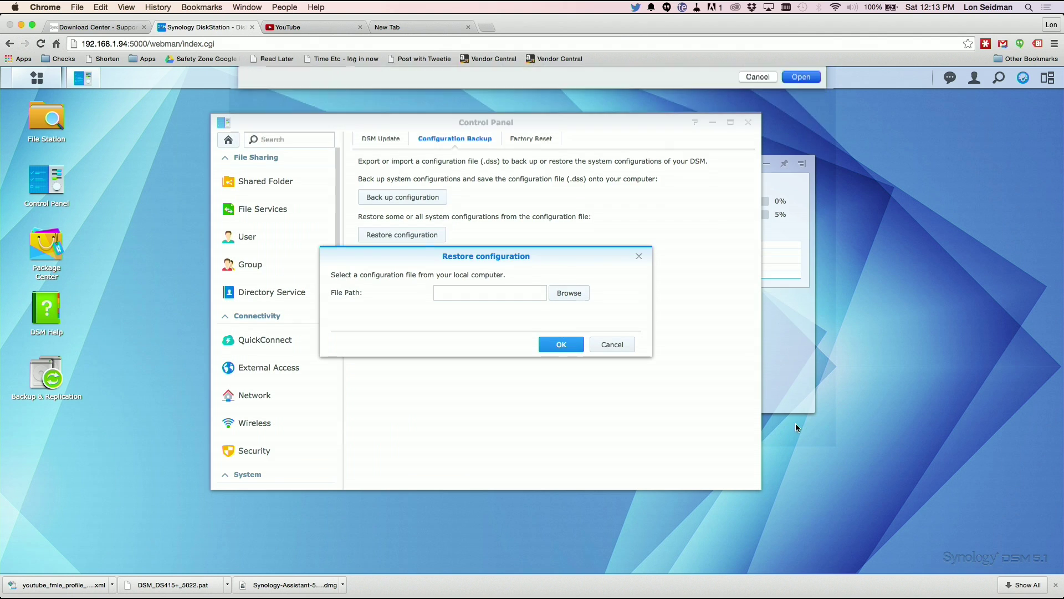
{"action": "left_click", "coordinate": [563, 346]}
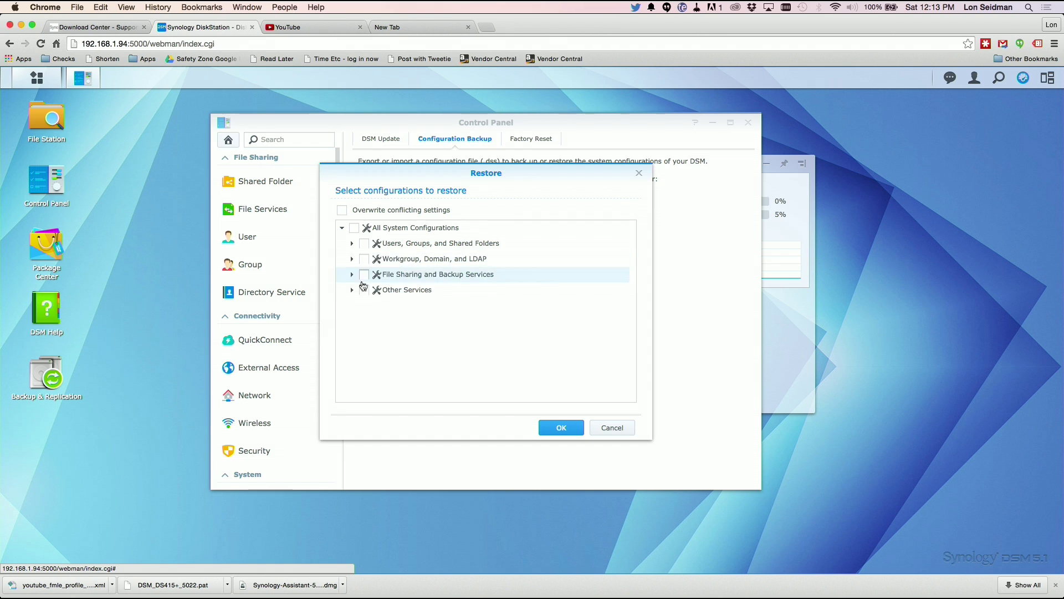
Select All System Configurations, review the Network Backup settings, and proceed with restoring.
{"action": "left_click", "coordinate": [352, 275]}
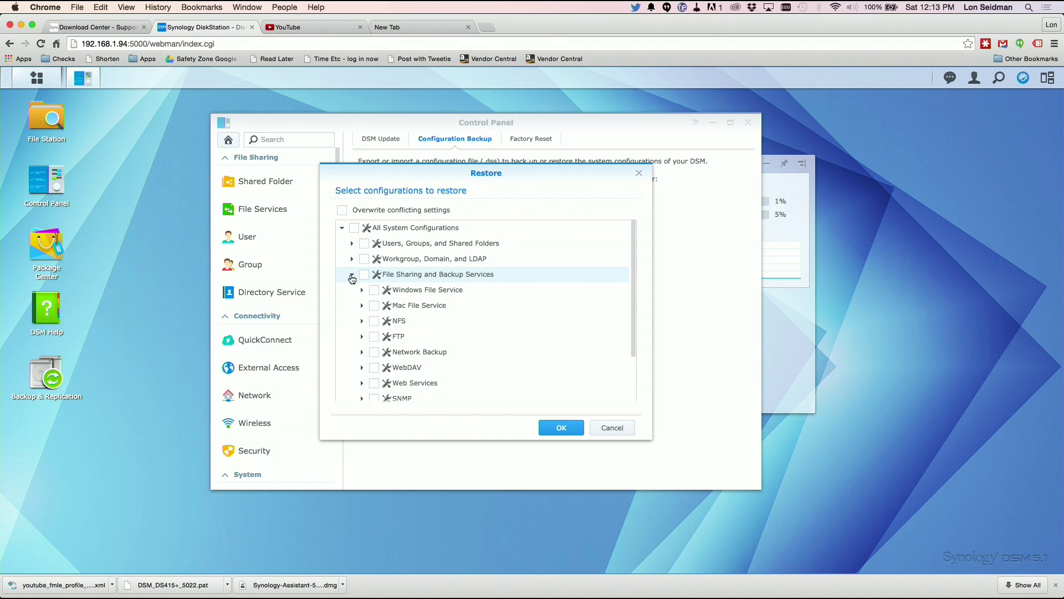
{"action": "left_click", "coordinate": [352, 276]}
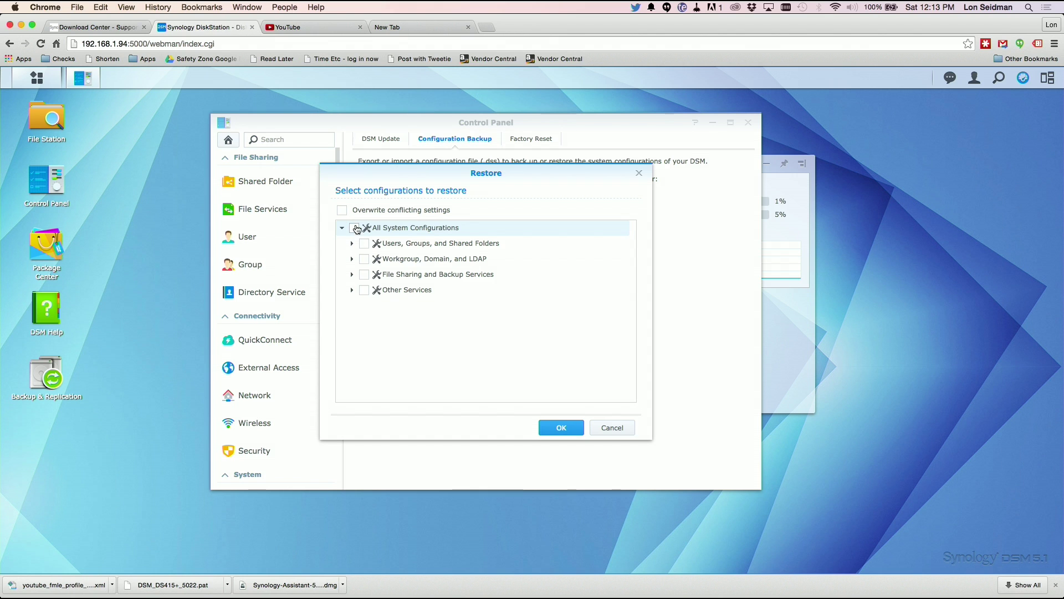
{"action": "left_click", "coordinate": [355, 228]}
{"action": "left_click", "coordinate": [352, 275]}
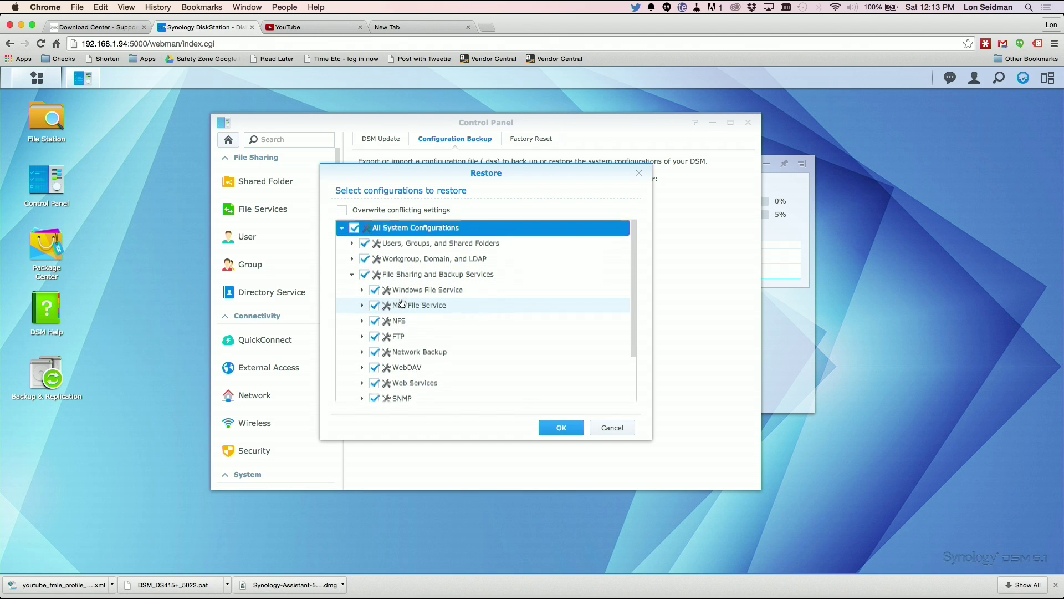
{"action": "scroll", "coordinate": [401, 303], "scroll_direction": "down", "scroll_amount": 1}
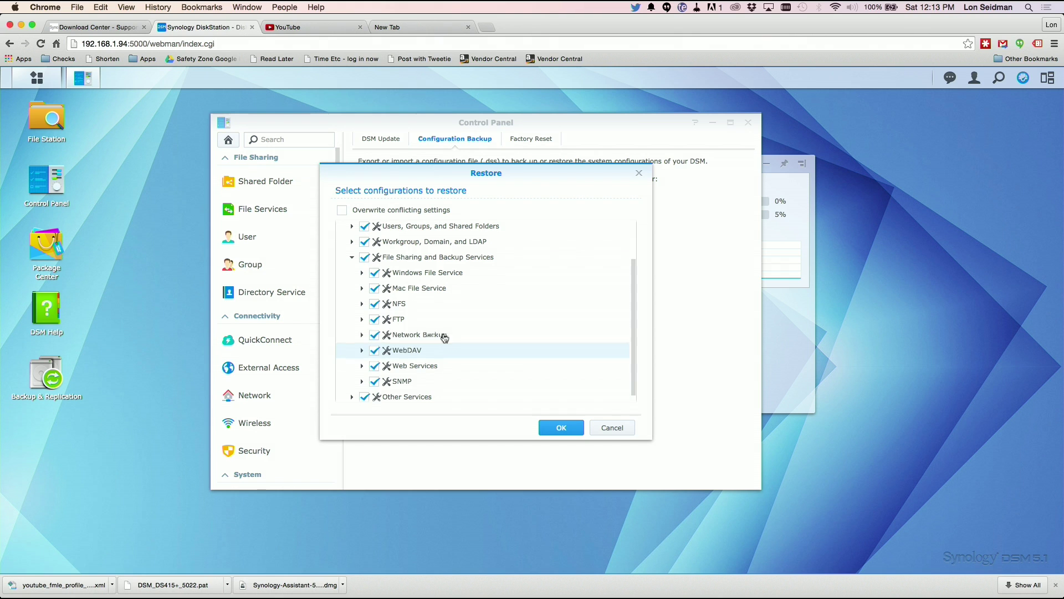
{"action": "left_click", "coordinate": [362, 335]}
{"action": "scroll", "coordinate": [447, 338], "scroll_direction": "down", "scroll_amount": 3}
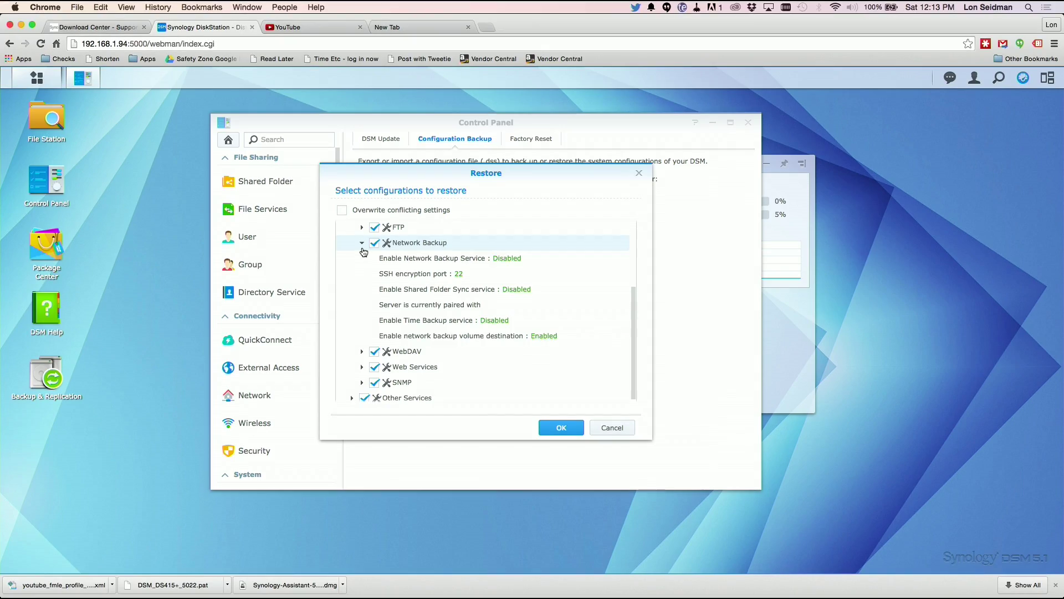
{"action": "left_click", "coordinate": [551, 423]}
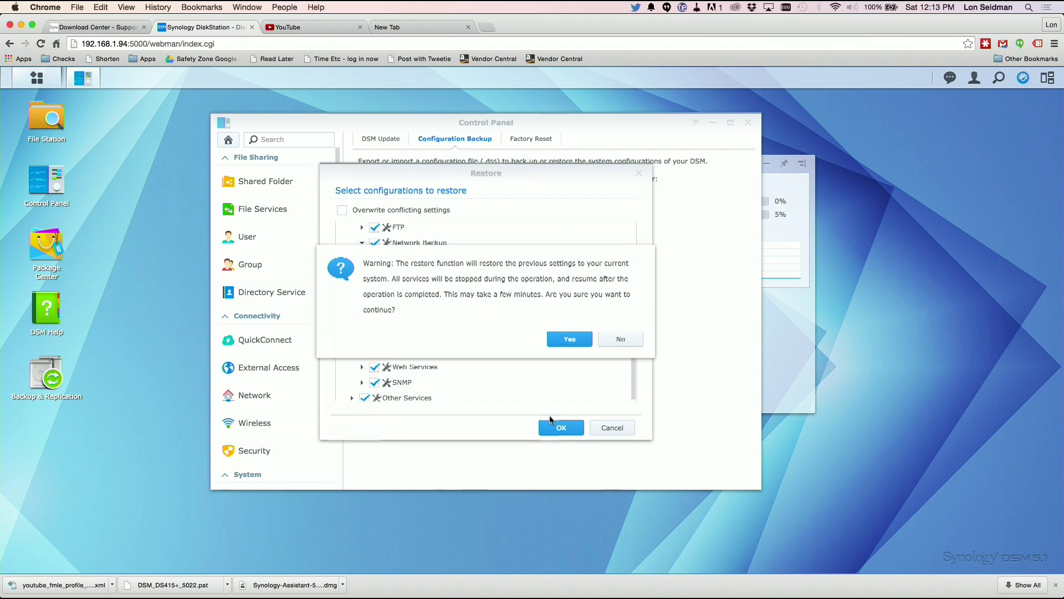
Accept the restore warning despite the service interruption.
{"action": "left_click", "coordinate": [565, 340]}
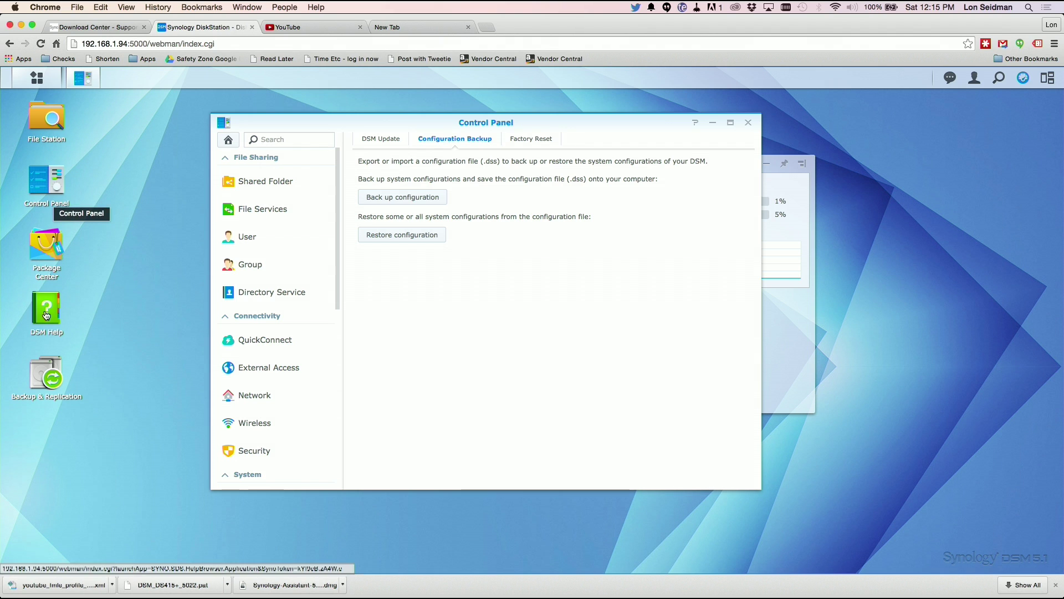
{"action": "left_click", "coordinate": [45, 375]}
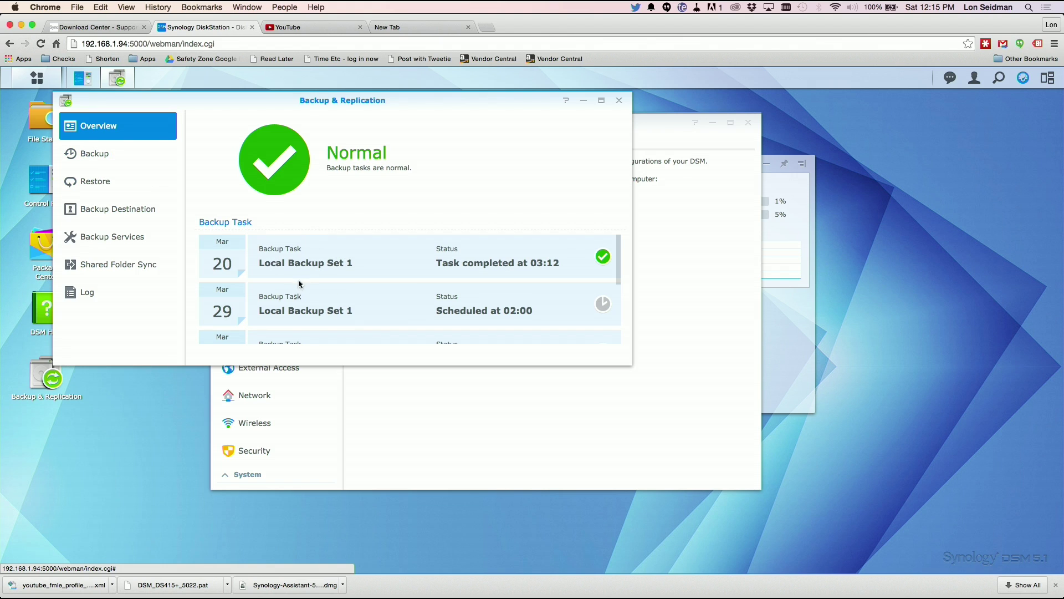
{"action": "left_click", "coordinate": [104, 155]}
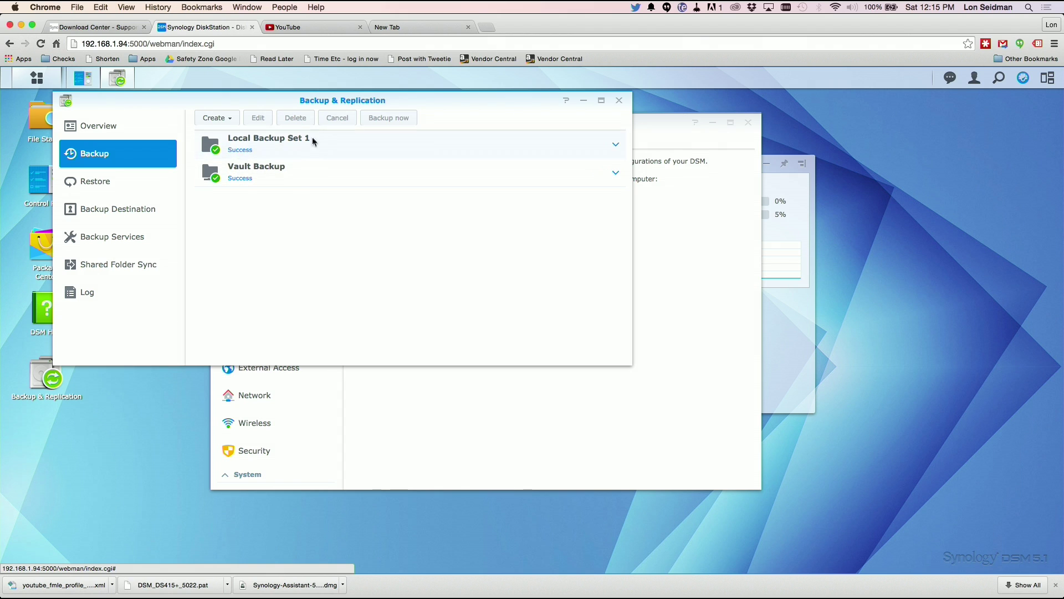
{"action": "left_click", "coordinate": [619, 101]}
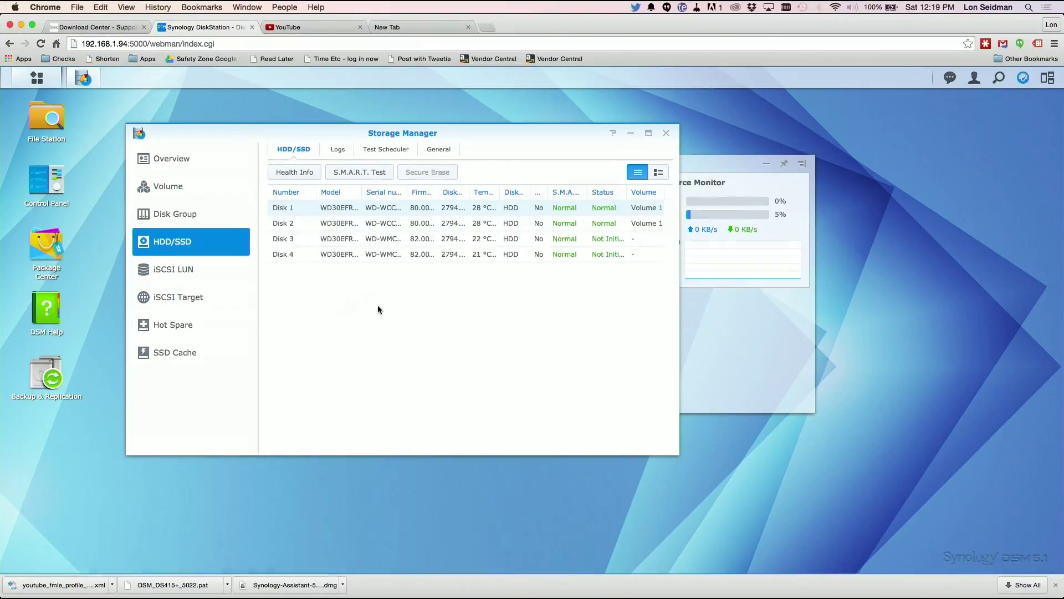
Inspect the uninitialized Disk 3 in Storage Manager's HDD/SSD list.
{"action": "left_click", "coordinate": [435, 239]}
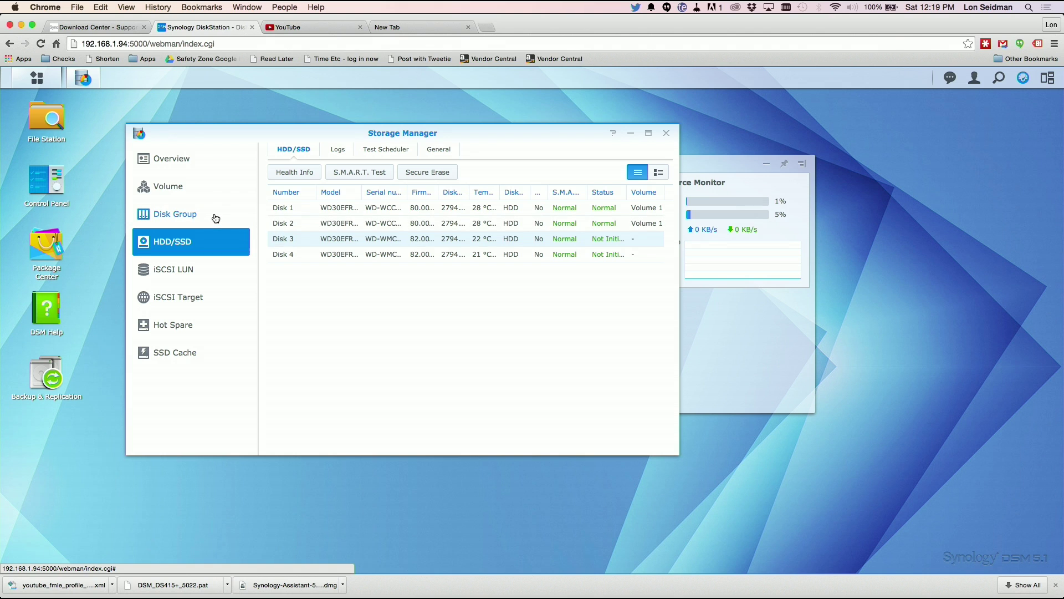
Expand Volume 1 with Disks 3 and 4, accepting disk erasure and the service stop.
{"action": "left_click", "coordinate": [189, 189]}
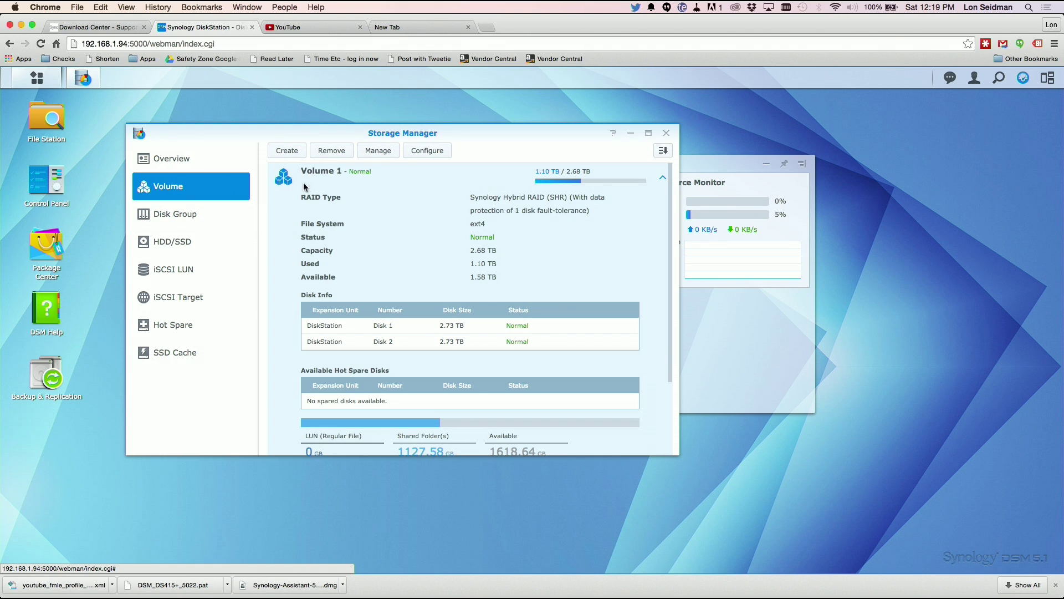
{"action": "scroll", "coordinate": [380, 220], "scroll_direction": "down", "scroll_amount": 1}
{"action": "scroll", "coordinate": [381, 220], "scroll_direction": "up", "scroll_amount": 1}
{"action": "left_click", "coordinate": [379, 152]}
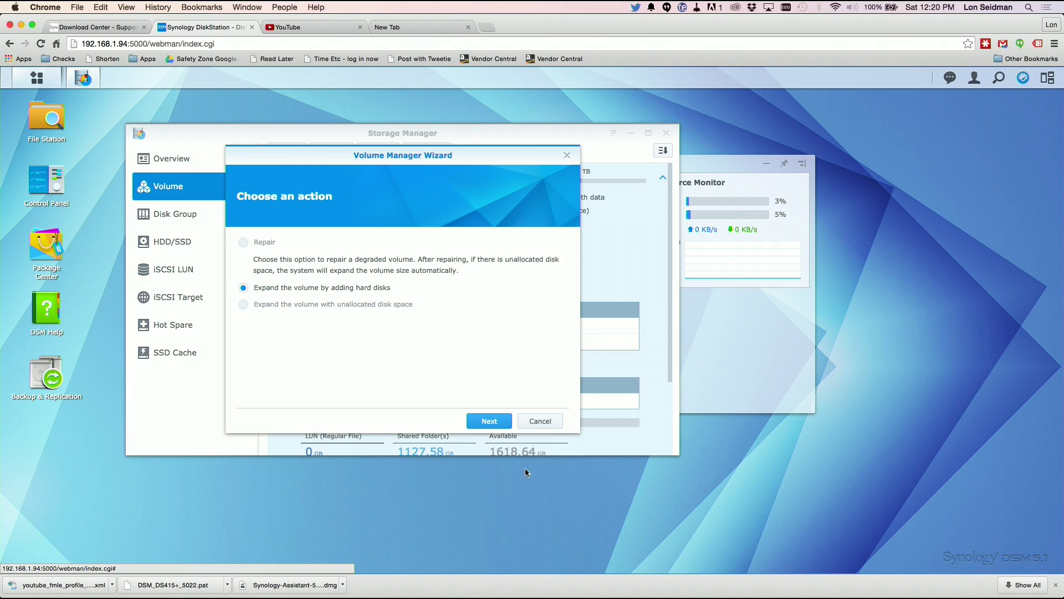
{"action": "left_click", "coordinate": [490, 421]}
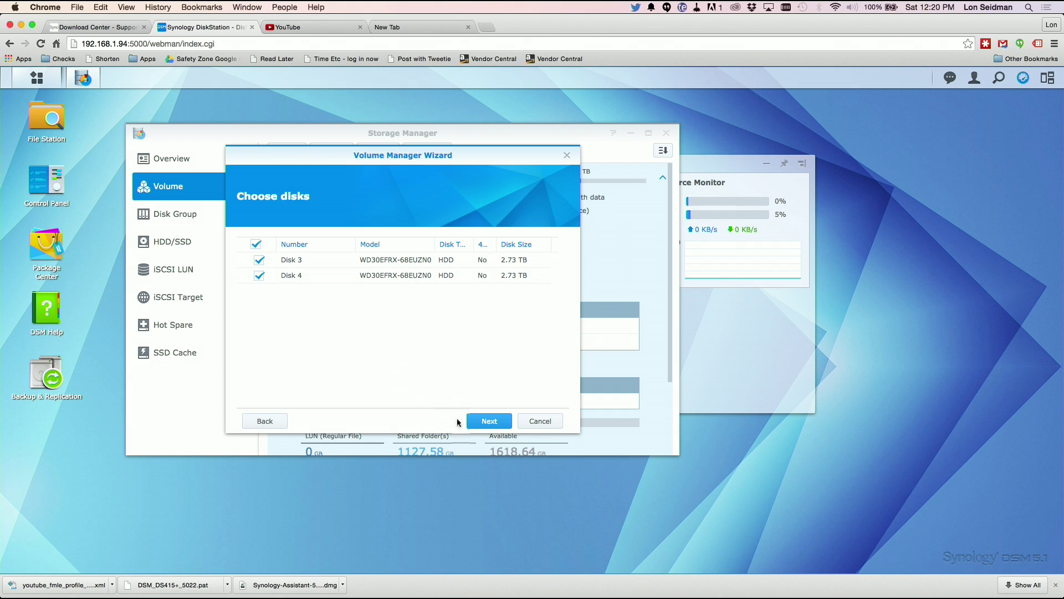
{"action": "left_click", "coordinate": [486, 424]}
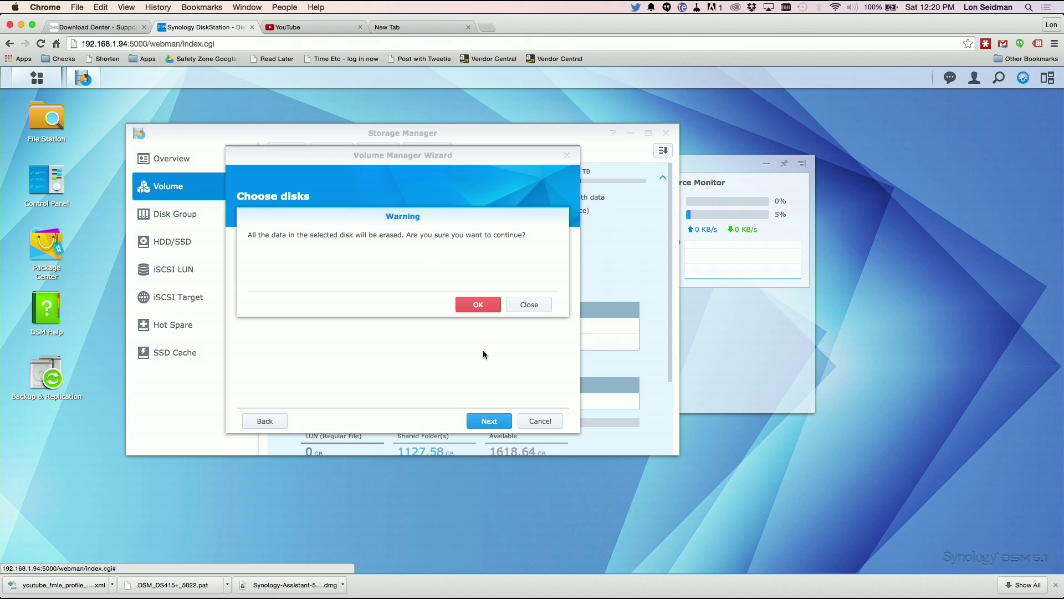
{"action": "left_click", "coordinate": [488, 306]}
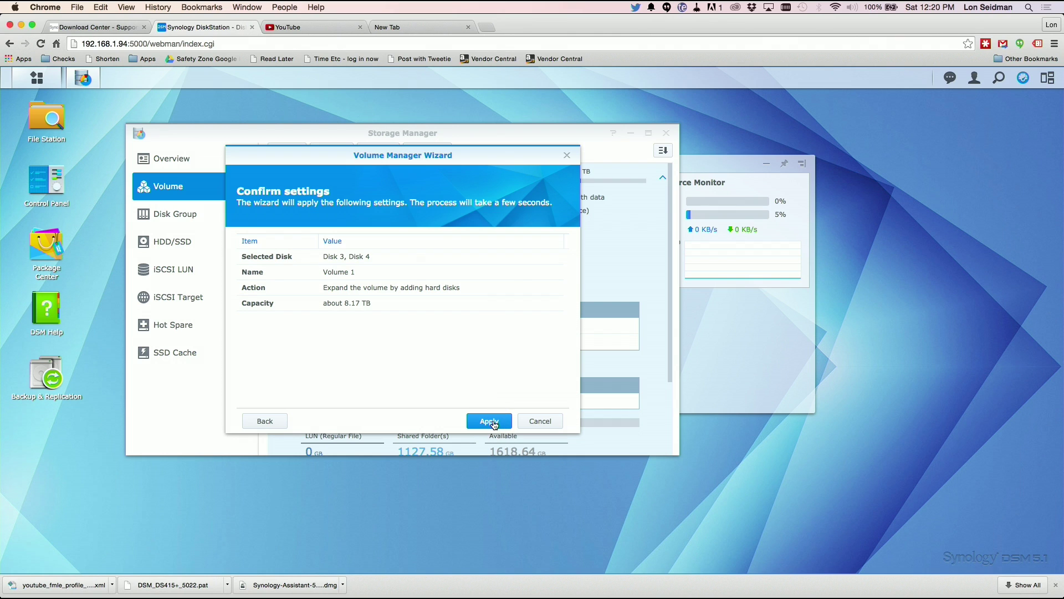
{"action": "left_click", "coordinate": [495, 424]}
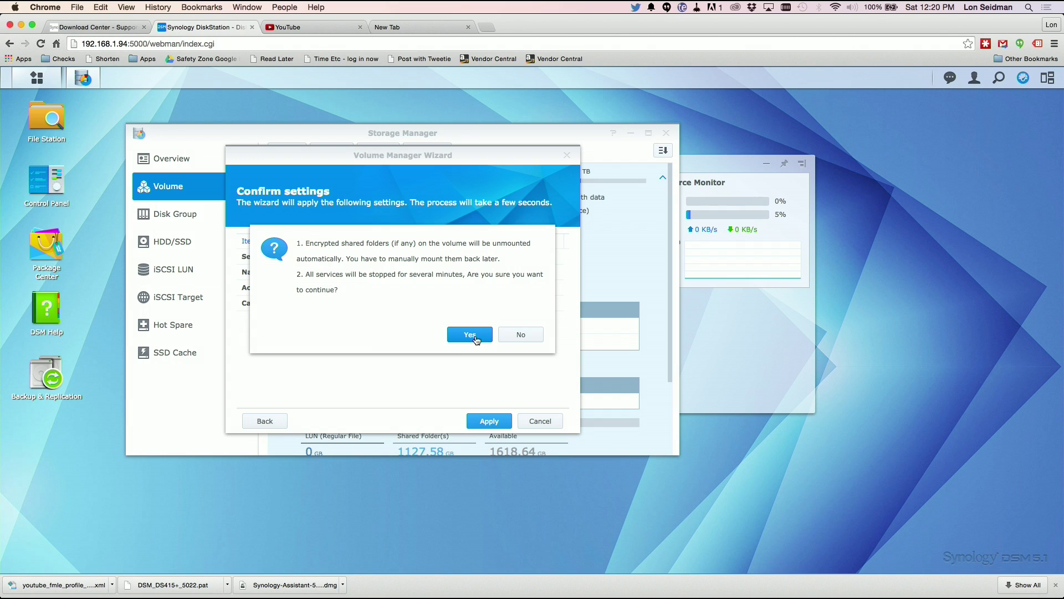
{"action": "left_click", "coordinate": [475, 336]}
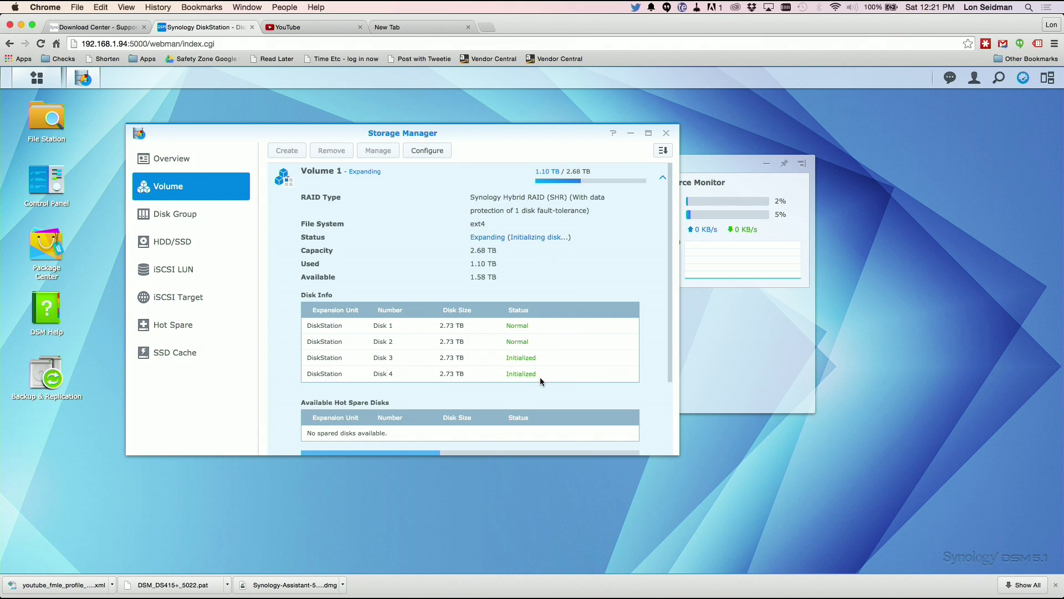
{"action": "scroll", "coordinate": [543, 366], "scroll_direction": "down", "scroll_amount": 2}
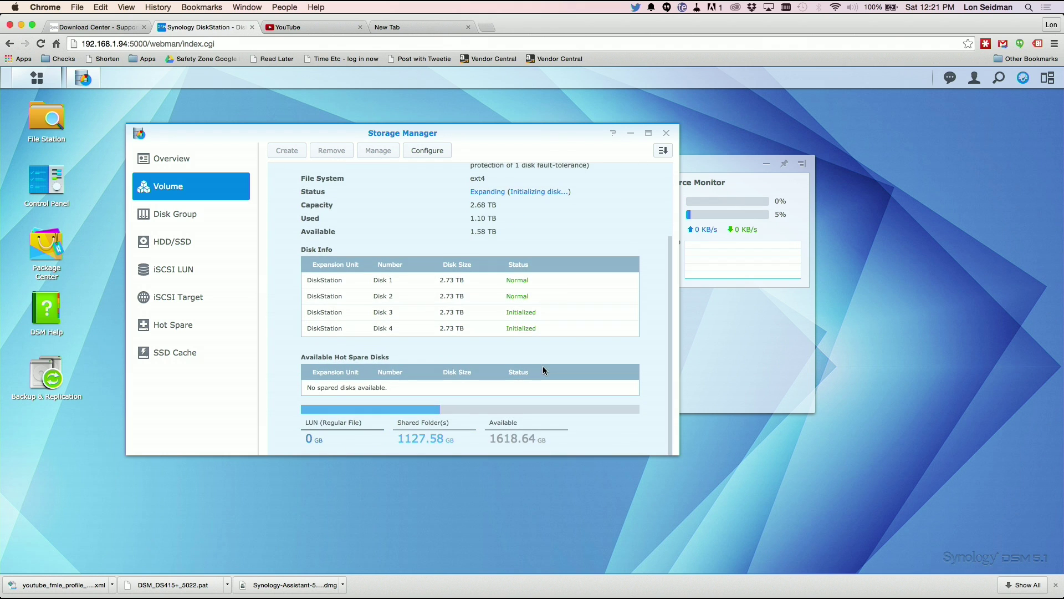
{"action": "scroll", "coordinate": [543, 368], "scroll_direction": "up", "scroll_amount": 2}
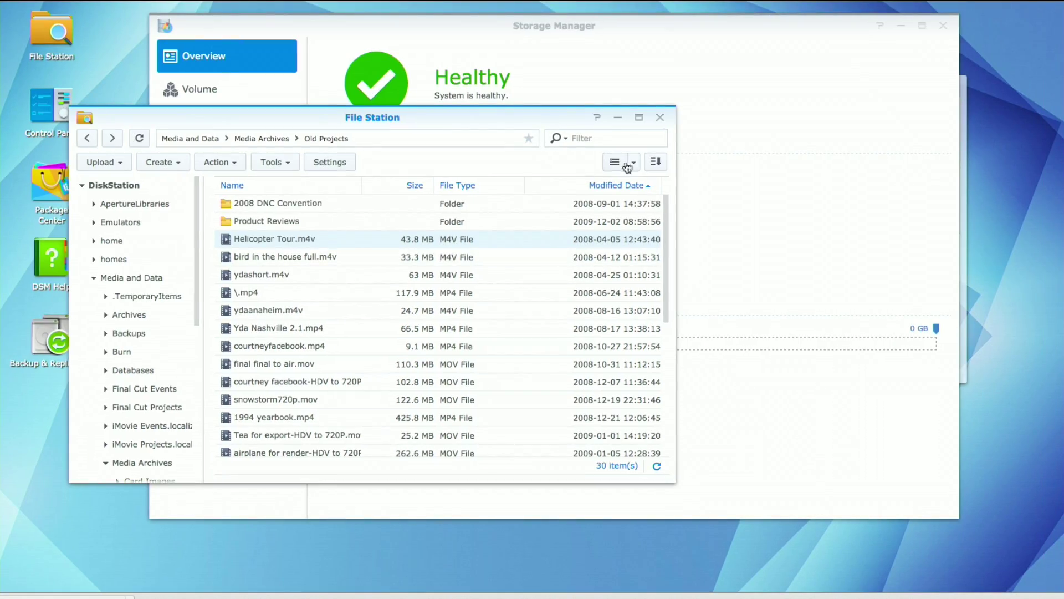
Bring the Storage Manager overview forward and move File Station to the right.
{"action": "left_click", "coordinate": [741, 168]}
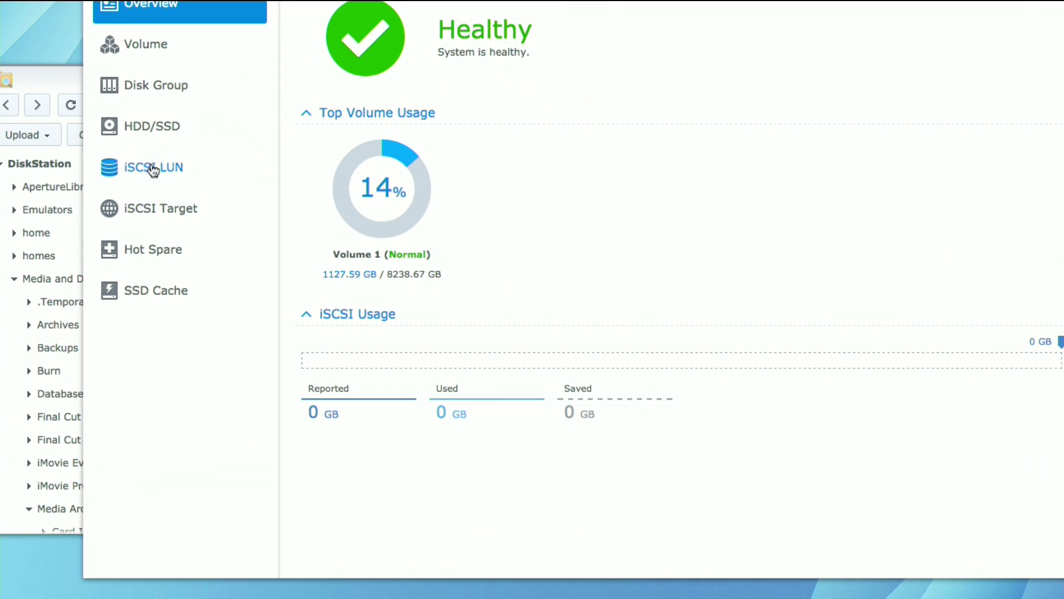
{"action": "left_click_drag", "start_coordinate": [75, 87], "coordinate": [142, 86]}
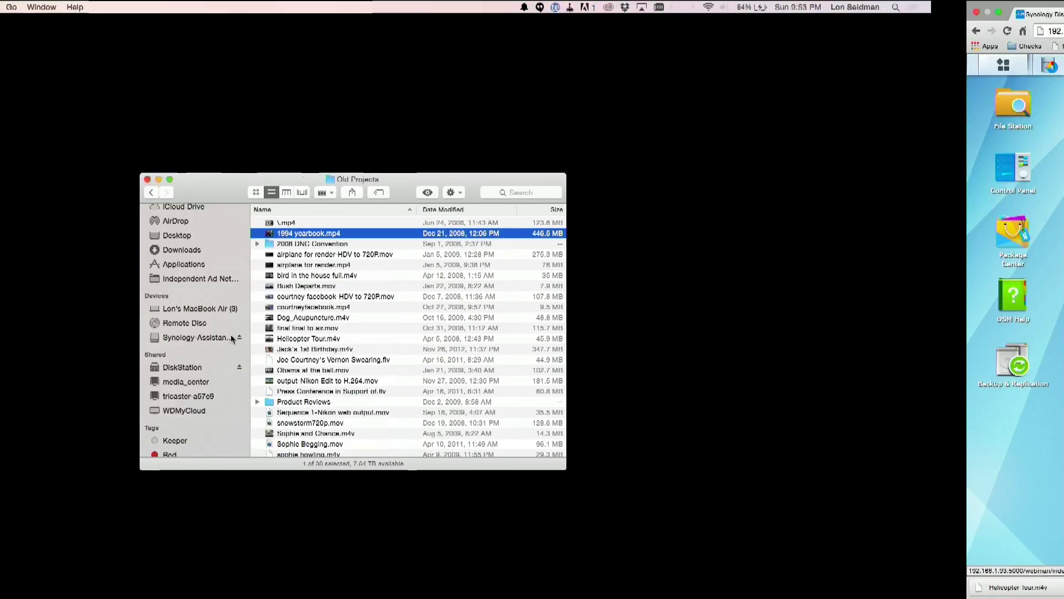
Quick Look 1994 yearbook.mp4 and skip about 20 seconds into the video.
{"action": "key", "text": "space"}
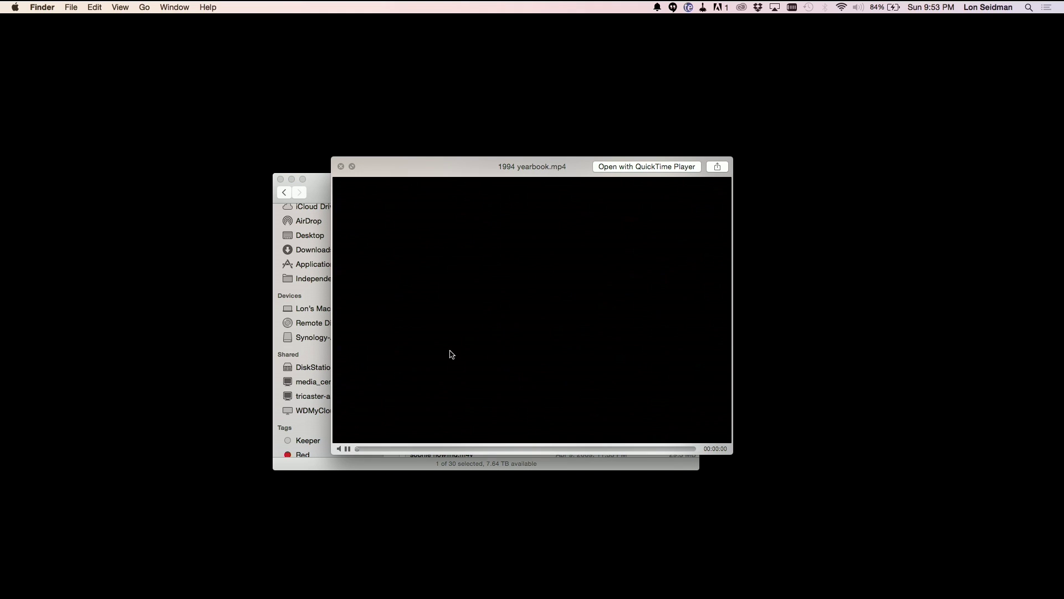
{"action": "left_click", "coordinate": [426, 447]}
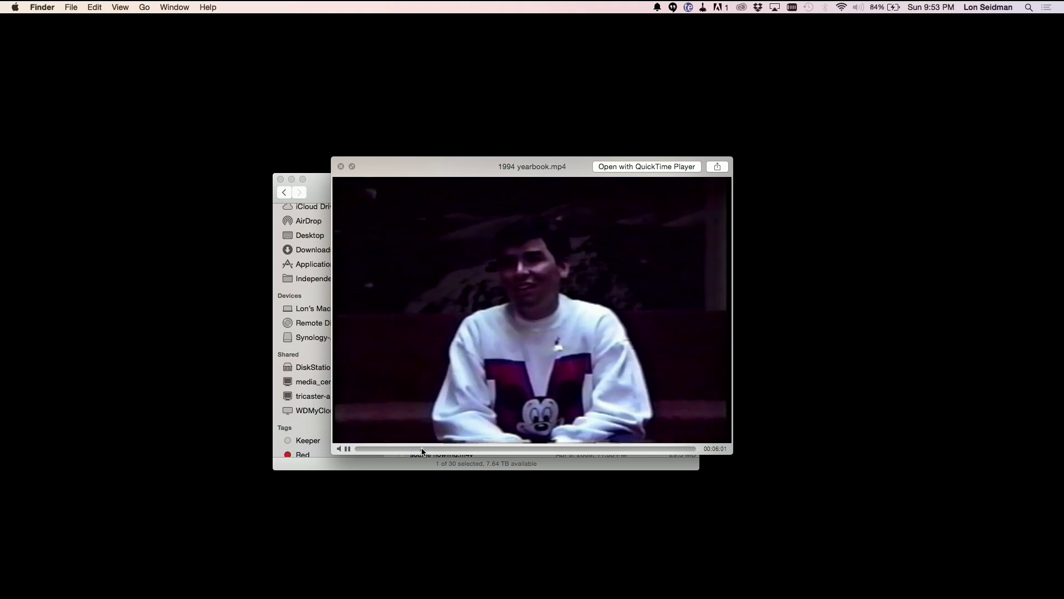
{"action": "left_click_drag", "start_coordinate": [421, 450], "coordinate": [575, 454]}
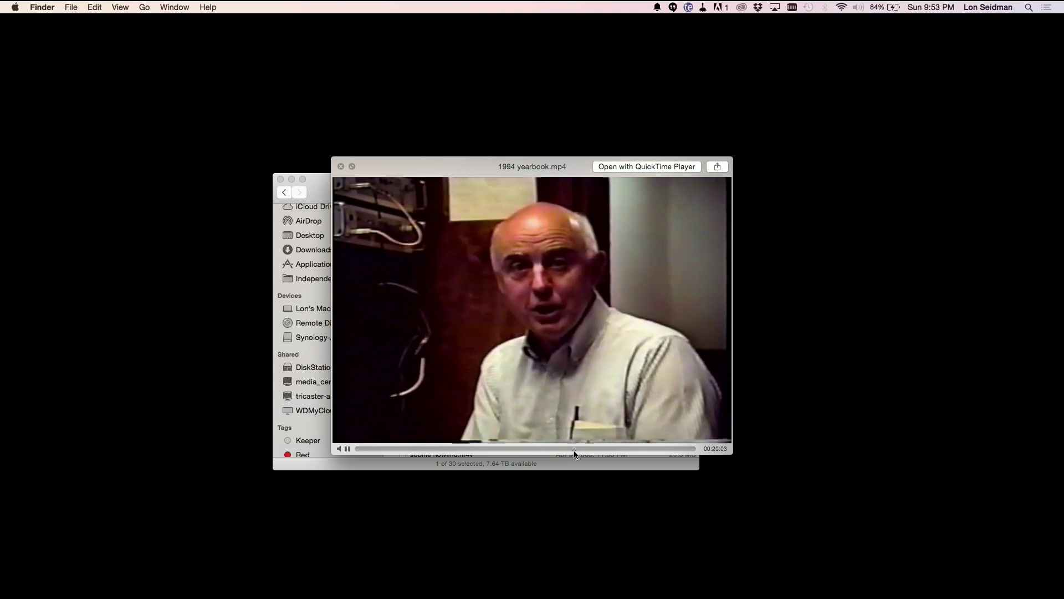